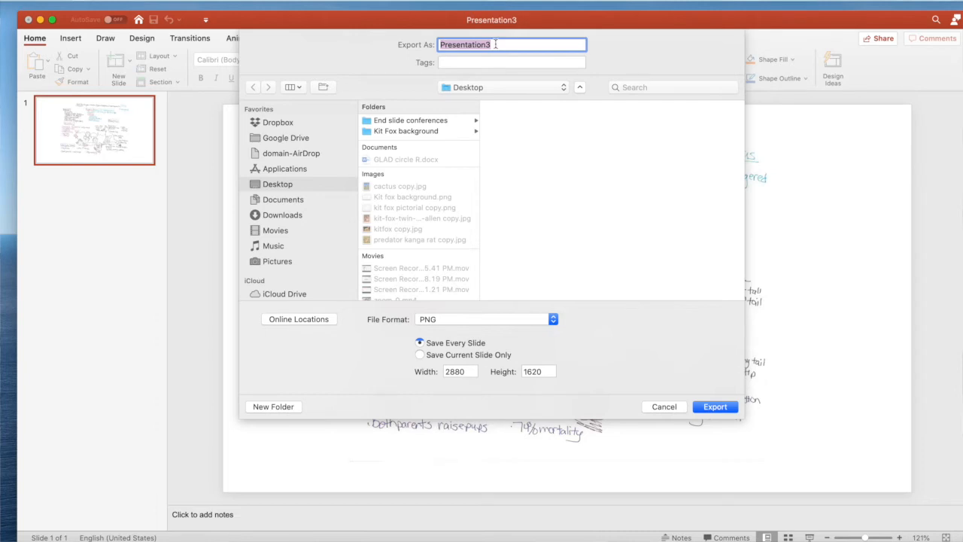
Step: Export every slide as PNG to the Desktop under the name kit fox background, replacing the existing folder
text(kit fox )
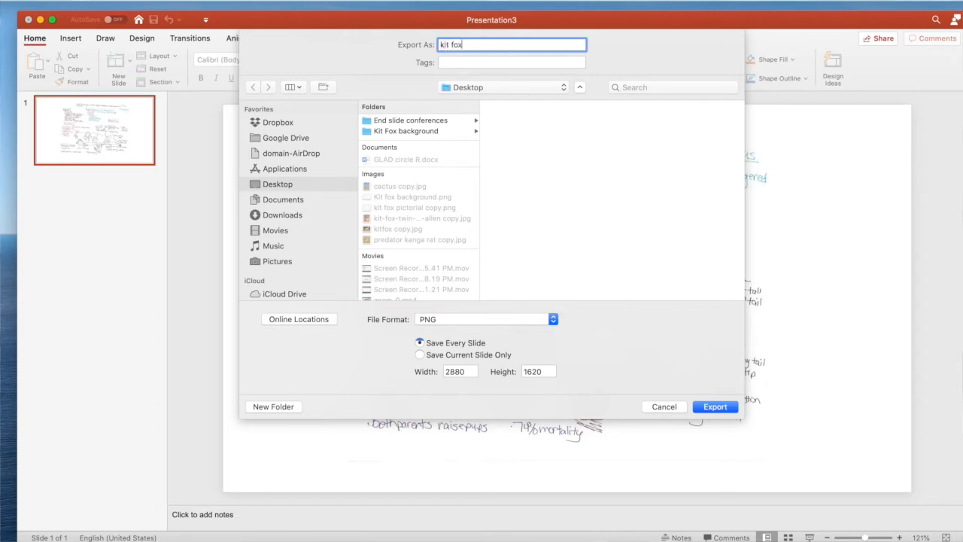
text(background)
click(714, 407)
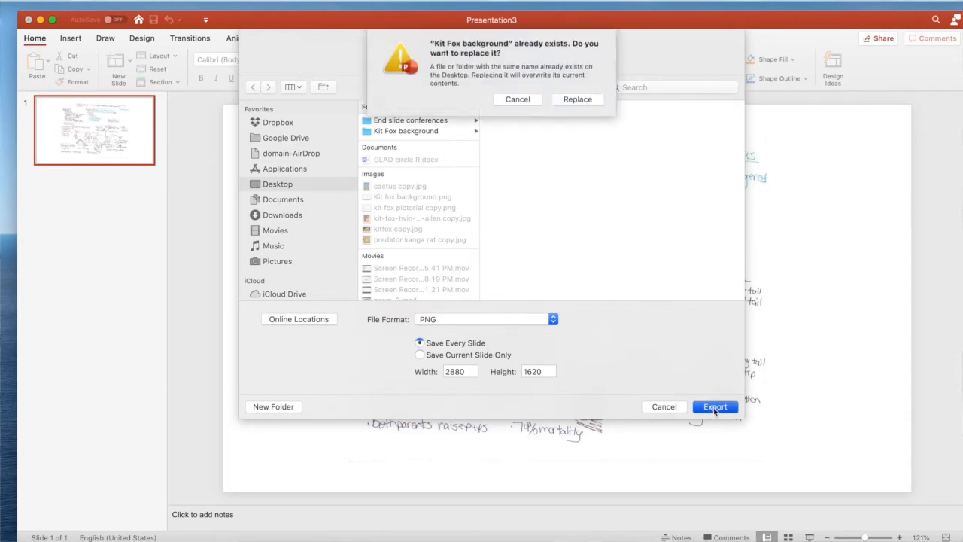
click(586, 103)
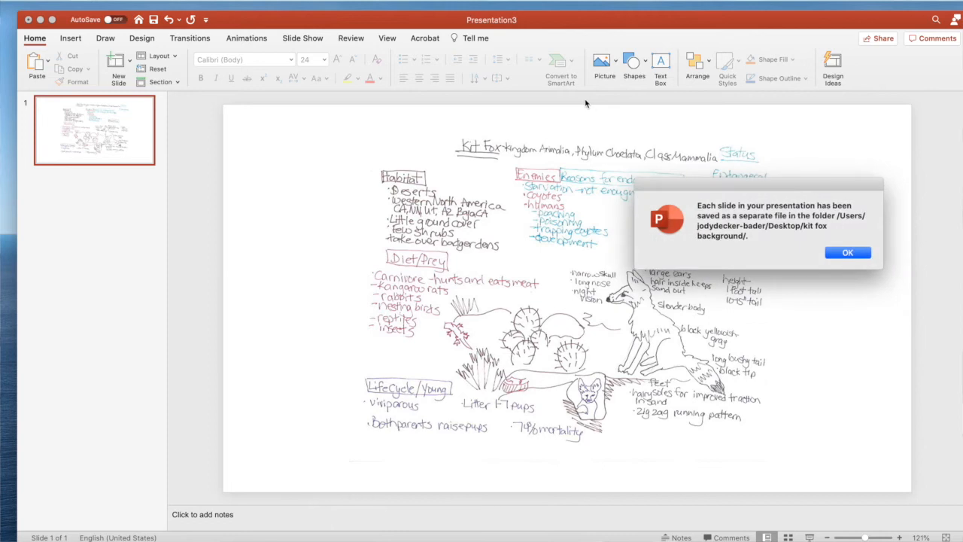
click(848, 253)
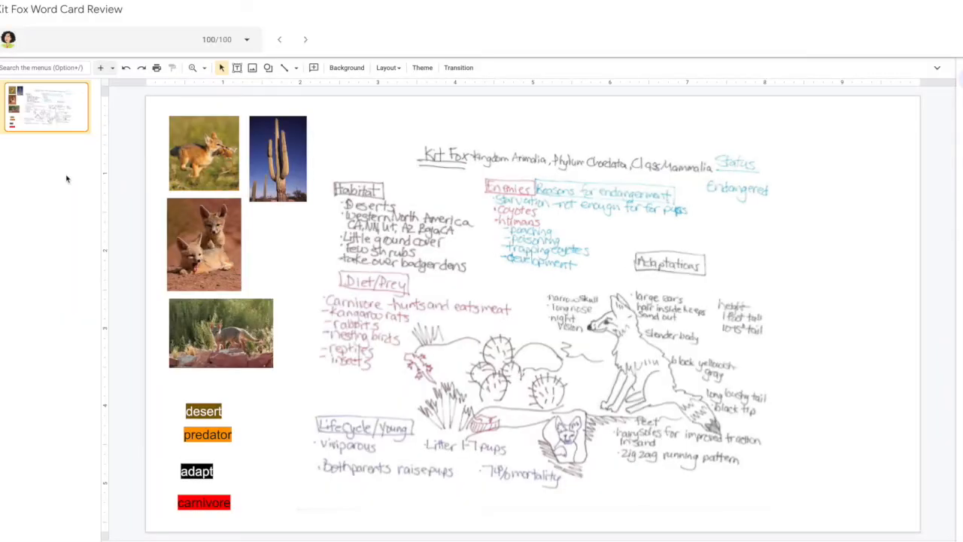
Step: Switch to the Kit Fox Word Card Review deck in Google Slides, add a second slide and delete its title and text placeholders
click(101, 69)
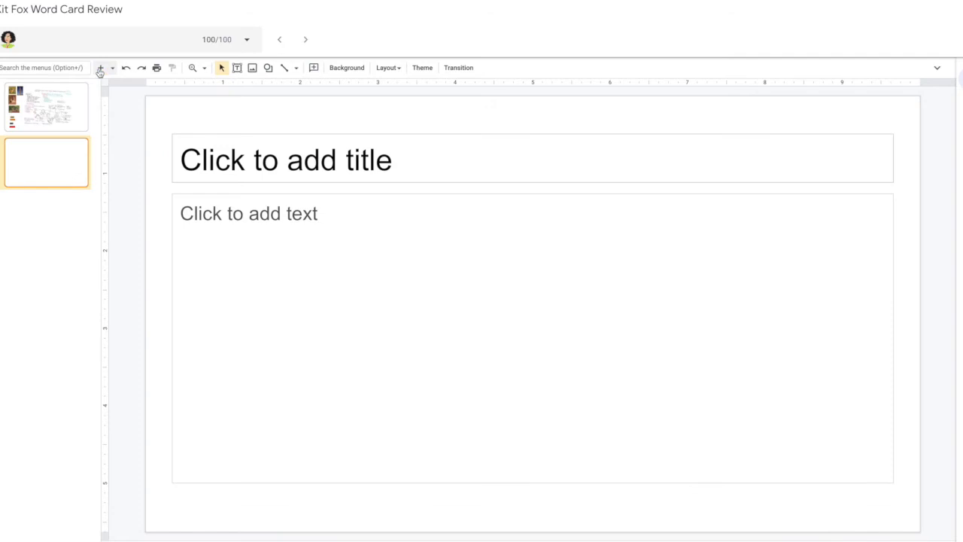
drag(379, 122, 392, 521)
key(Delete)
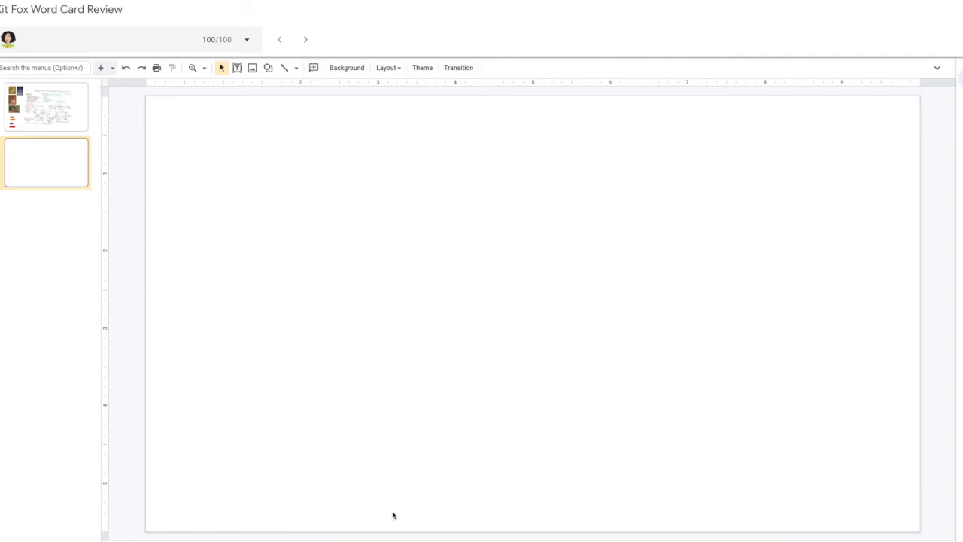
Step: Set the exported kit fox pictorial image as the background of the new blank slide
click(346, 68)
click(514, 323)
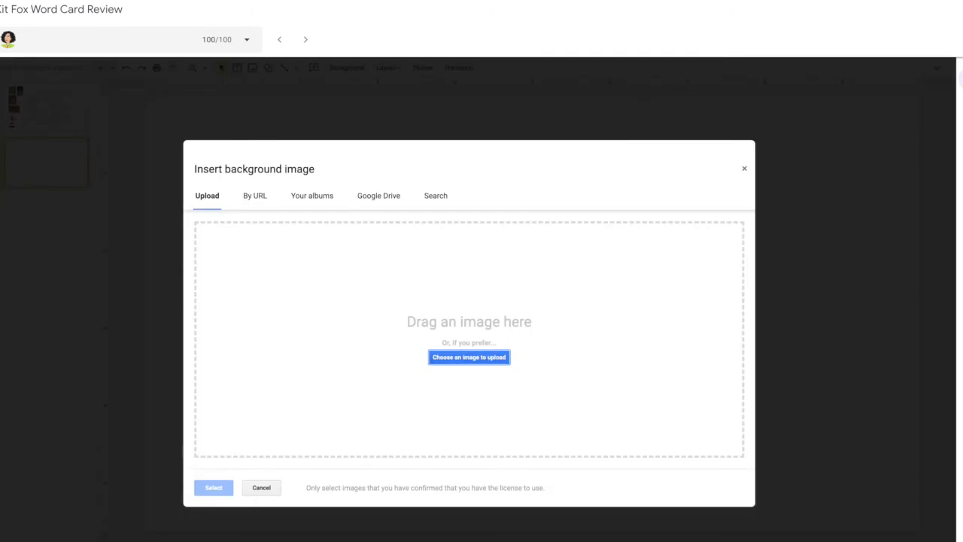
drag(535, 327, 473, 294)
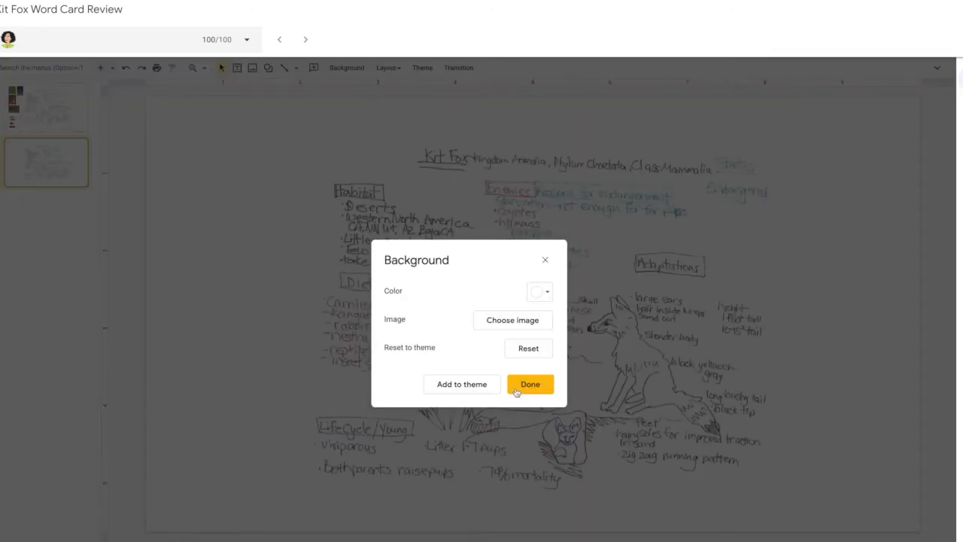
click(530, 385)
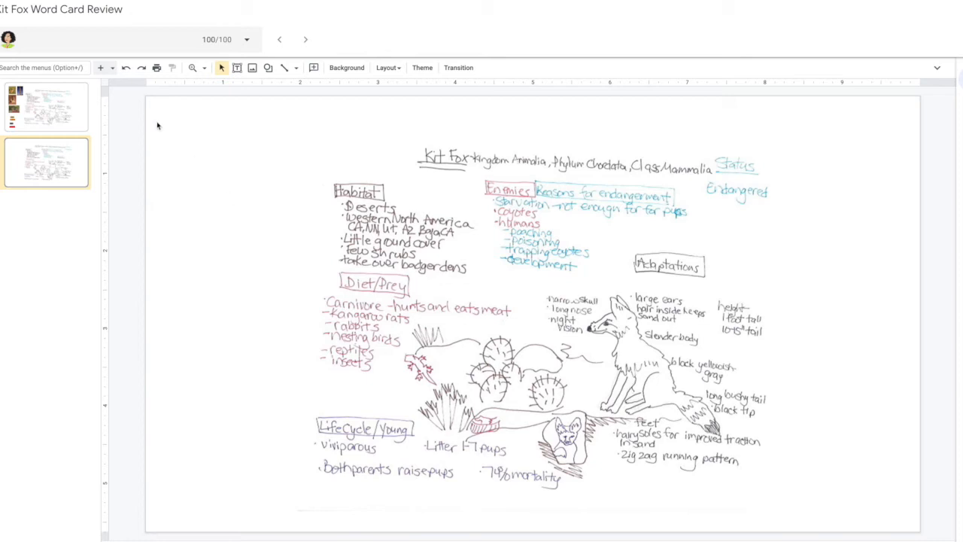
click(52, 115)
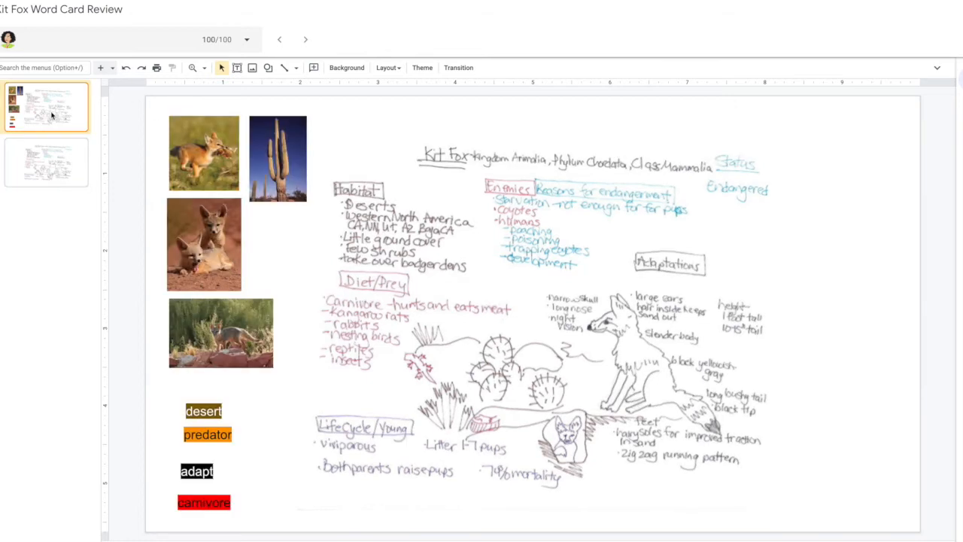
click(49, 163)
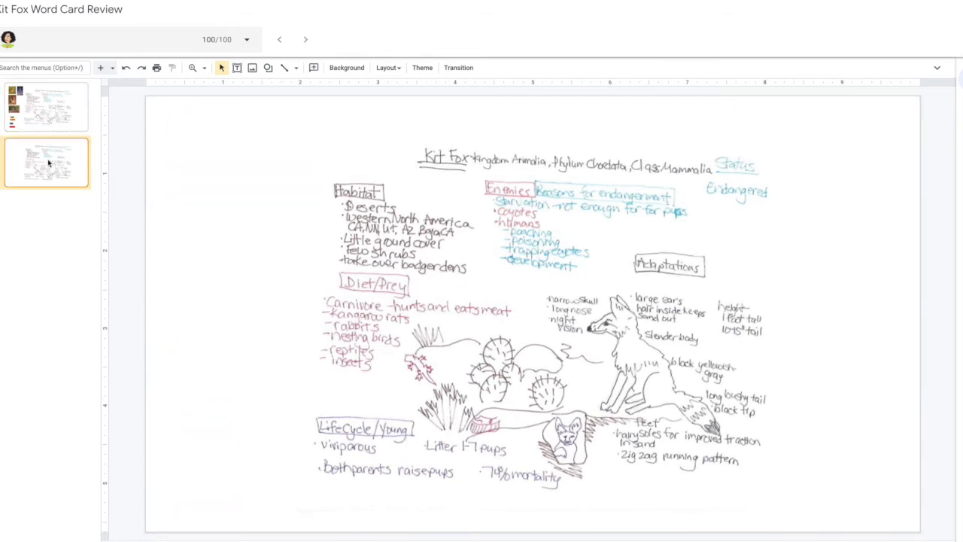
click(54, 110)
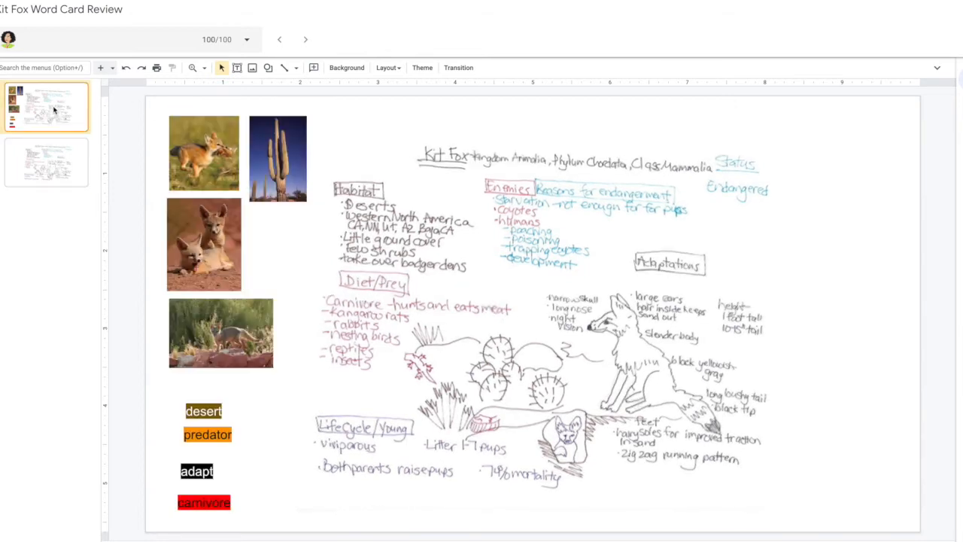
click(51, 171)
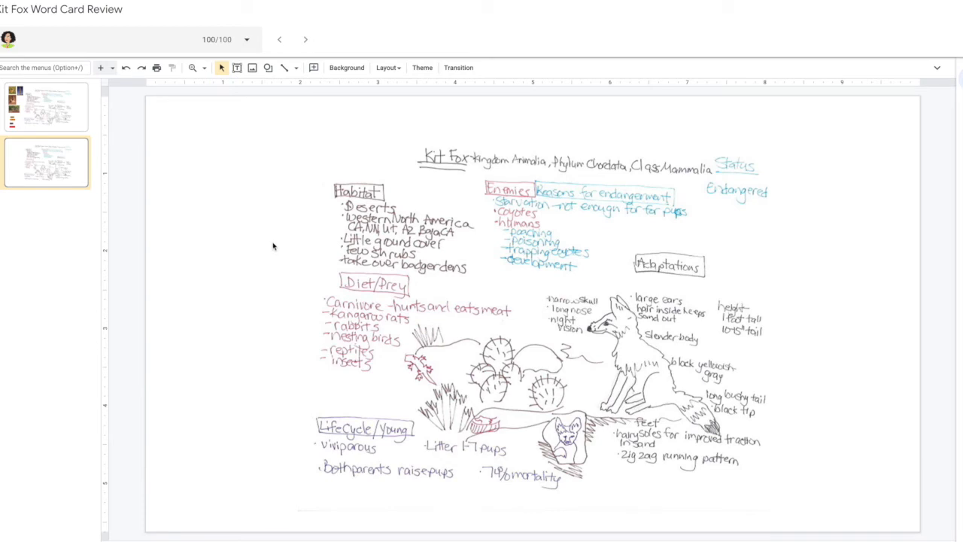
Step: Add the photos of the two kit foxes and the kit fox at night, shrinking them side by side in the slide's upper-left corner
drag(361, 185, 221, 155)
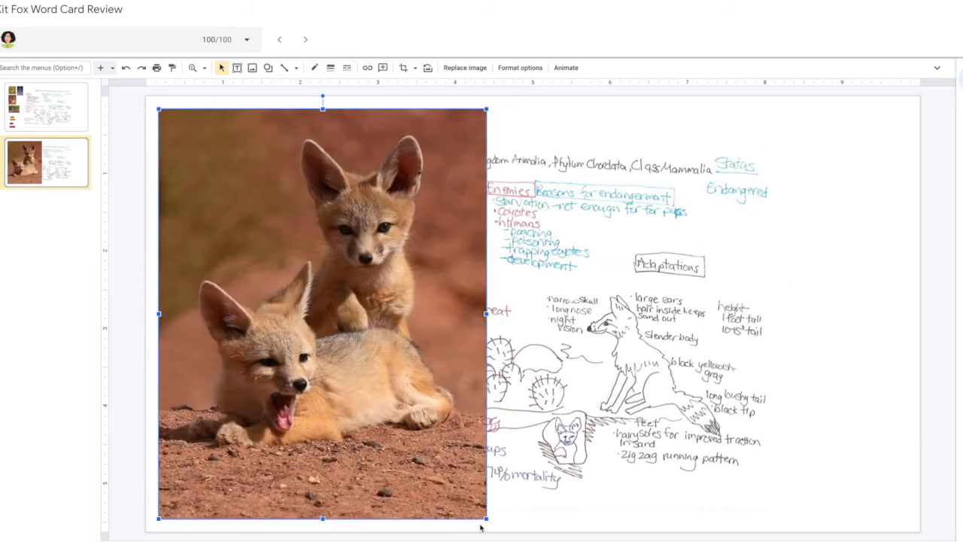
drag(486, 519, 220, 177)
drag(960, 286, 241, 271)
drag(716, 445, 309, 179)
Step: Add the fox-with-prey and cactus photos, shrink both and place them side by side beneath the first two photos
drag(960, 286, 352, 226)
drag(727, 518, 403, 174)
drag(382, 145, 202, 231)
drag(960, 286, 352, 226)
drag(649, 520, 403, 190)
drag(376, 153, 272, 230)
click(273, 295)
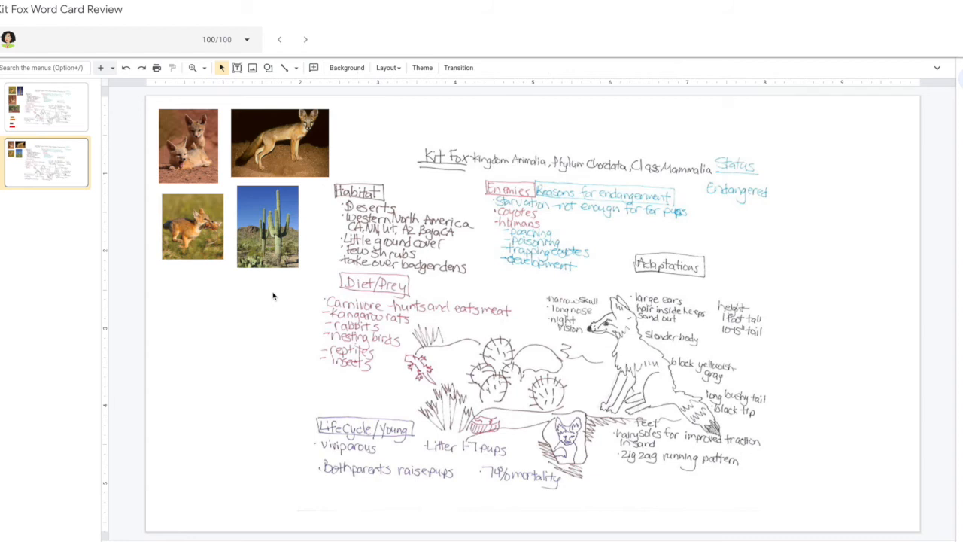
Step: Add a text box reading desert below the photos and set its font size to 12
click(237, 69)
drag(170, 291, 267, 317)
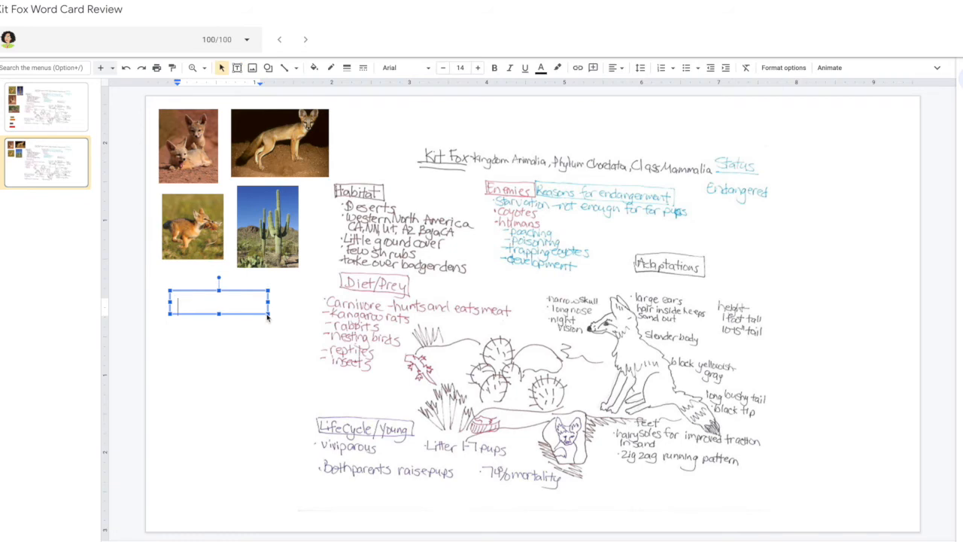
text(desert)
key(ctrl+a)
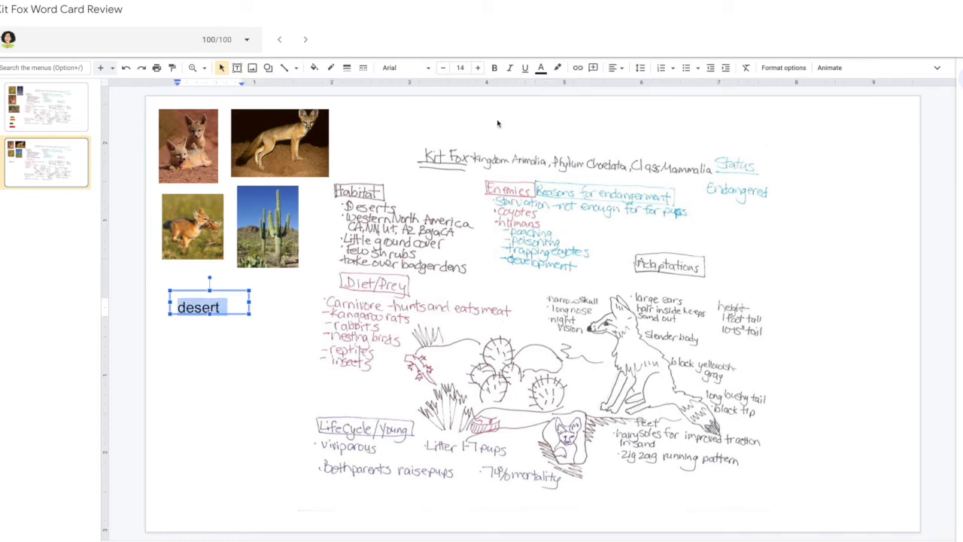
click(615, 69)
click(632, 101)
click(443, 68)
click(444, 69)
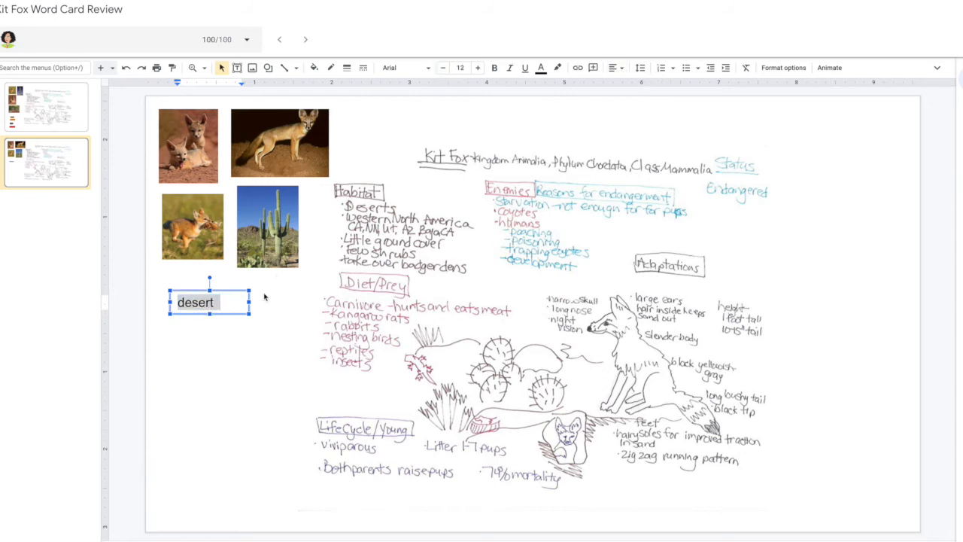
Step: Narrow the desert text box to fit its word and duplicate it four times
click(249, 303)
key(ctrl+d)
key(ctrl+d)
key(ctrl+d)
key(ctrl+d)
Step: Spread the four duplicated desert labels in a vertical column beneath the original
drag(237, 364, 185, 499)
drag(240, 346, 200, 464)
drag(223, 329, 197, 430)
drag(214, 312, 200, 372)
drag(198, 431, 198, 414)
drag(195, 461, 190, 449)
drag(189, 482, 186, 474)
Step: Colour the word in the uppermost desert label dark brown
click(211, 302)
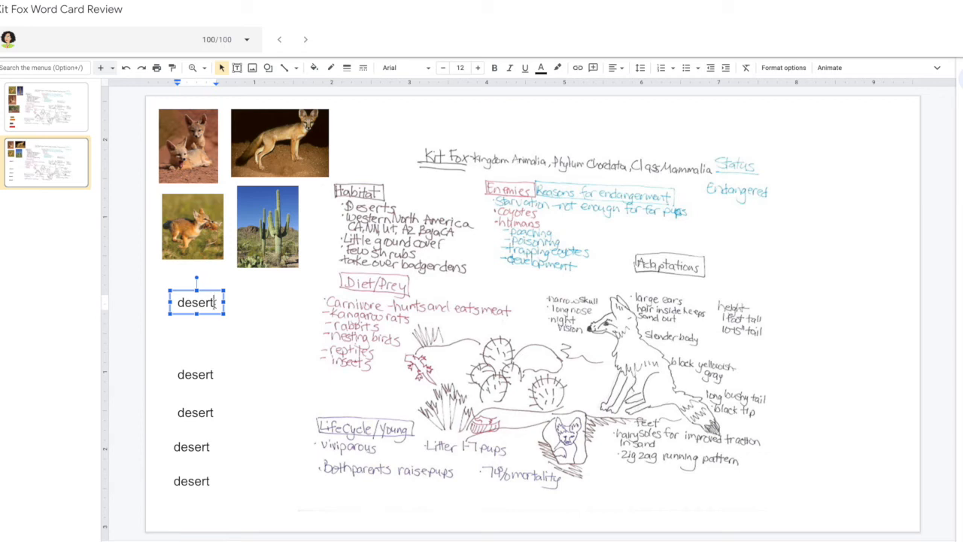
drag(215, 303, 172, 302)
click(540, 68)
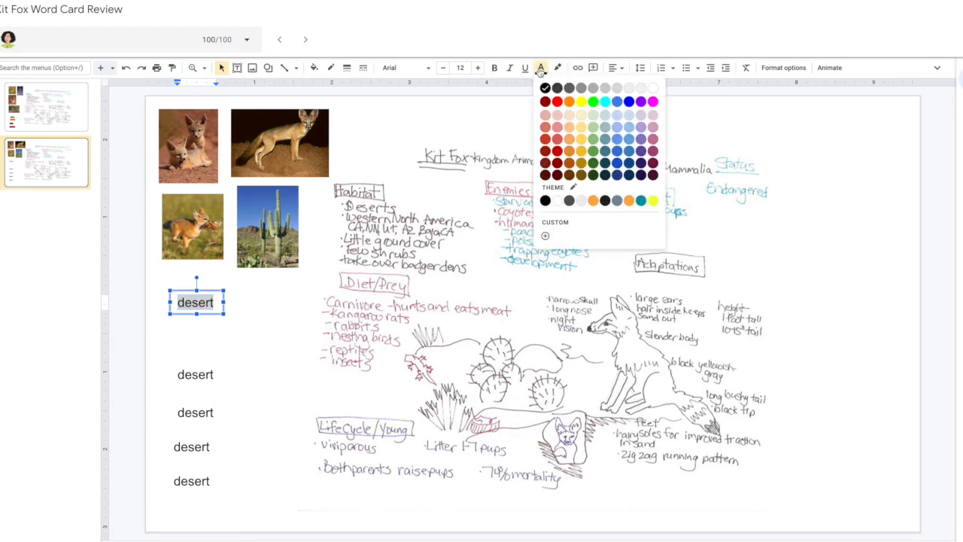
click(570, 177)
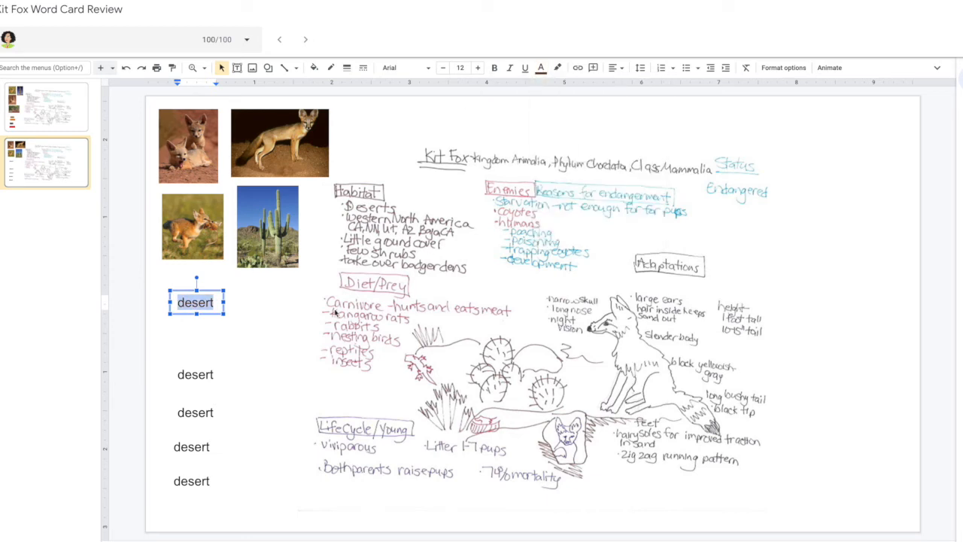
click(252, 319)
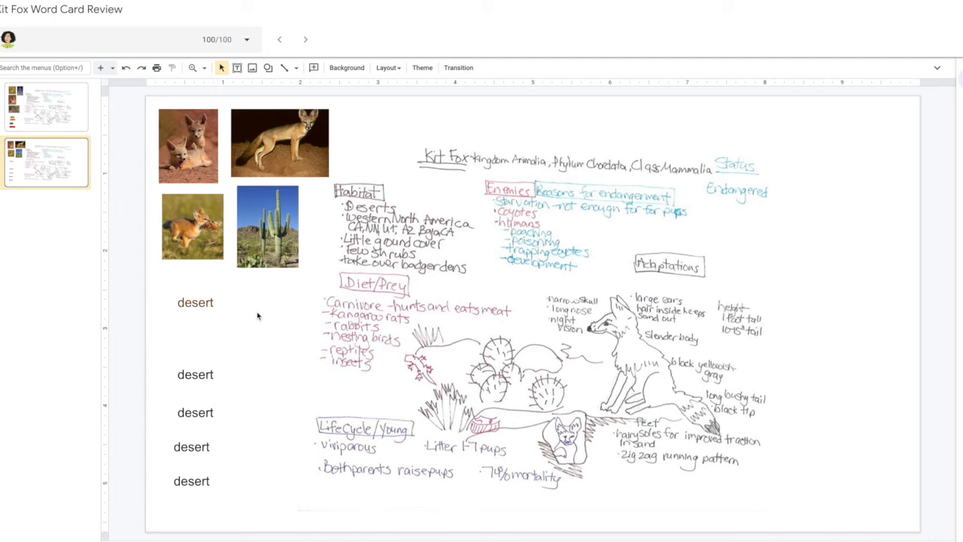
Step: Set the uppermost desert label's text colour to black and fill its box with dark brown
click(214, 305)
drag(214, 305, 177, 303)
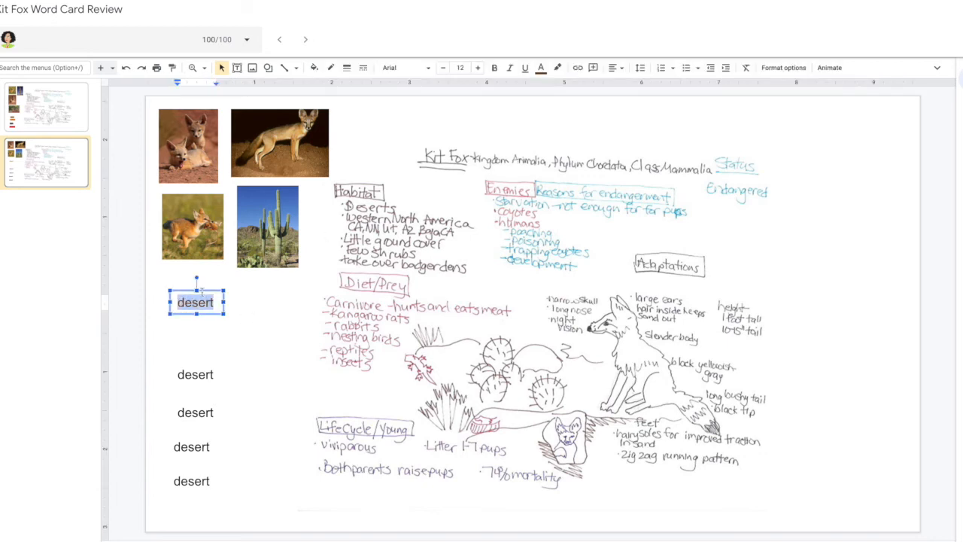
click(541, 68)
click(545, 86)
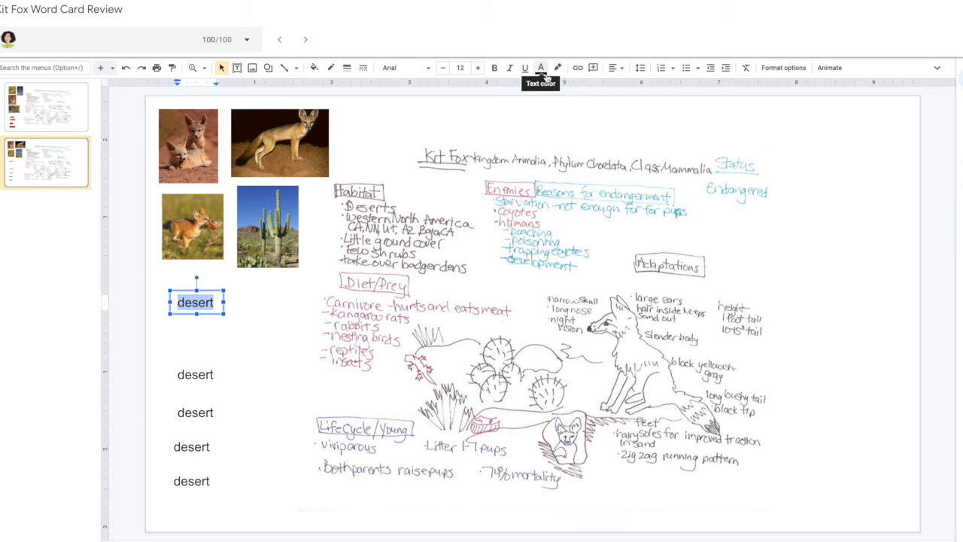
click(314, 67)
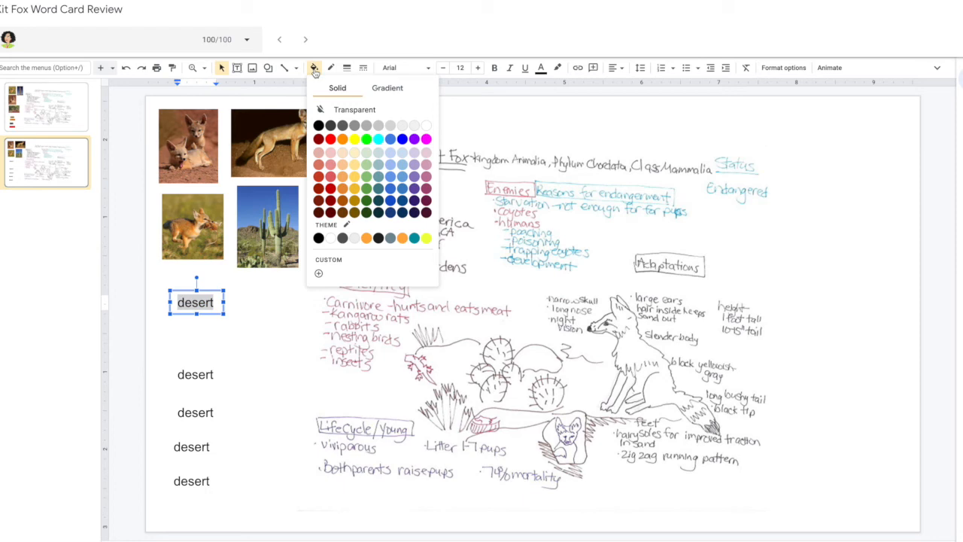
click(343, 214)
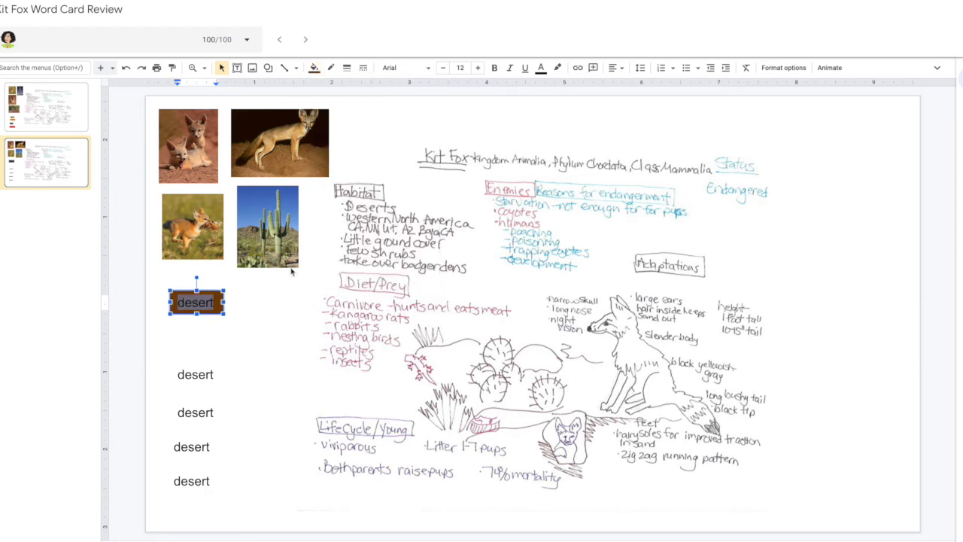
click(244, 302)
Step: Change the second label's text to diet and fill its box with red
double_click(196, 375)
text(diet)
click(314, 68)
click(331, 189)
Step: Change the third label's text to adapt, with a black box fill and white text
double_click(195, 413)
text(adapt)
click(314, 68)
click(319, 238)
drag(212, 412, 176, 412)
click(541, 68)
click(654, 103)
Step: Change the fourth label's text to predator and fill its box with orange
drag(211, 447, 172, 447)
text(predator)
click(315, 68)
click(342, 180)
Step: Change the lowest label's text to viviparous, correctly spelled, widen its box to fit the word and fill it with purple
double_click(191, 480)
text(viviaparous)
double_click(226, 482)
mouse_move(242, 482)
mouse_down()
mouse_move(254, 482)
mouse_move(242, 480)
mouse_up()
click(234, 493)
click(315, 68)
click(412, 189)
click(239, 505)
click(231, 482)
right_click(229, 481)
click(260, 133)
click(263, 456)
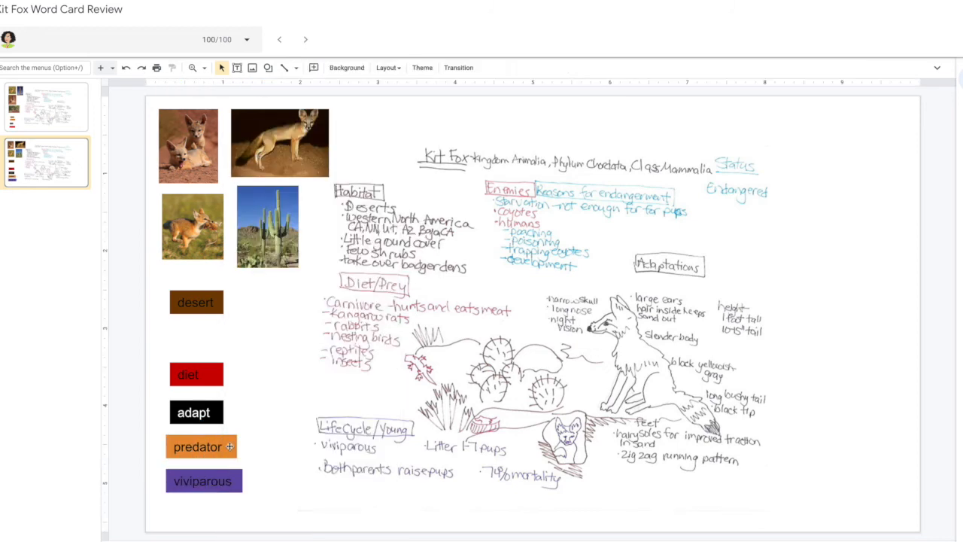
Step: Move the predator label next to the Enemies list and return it to its place in the label column
click(229, 446)
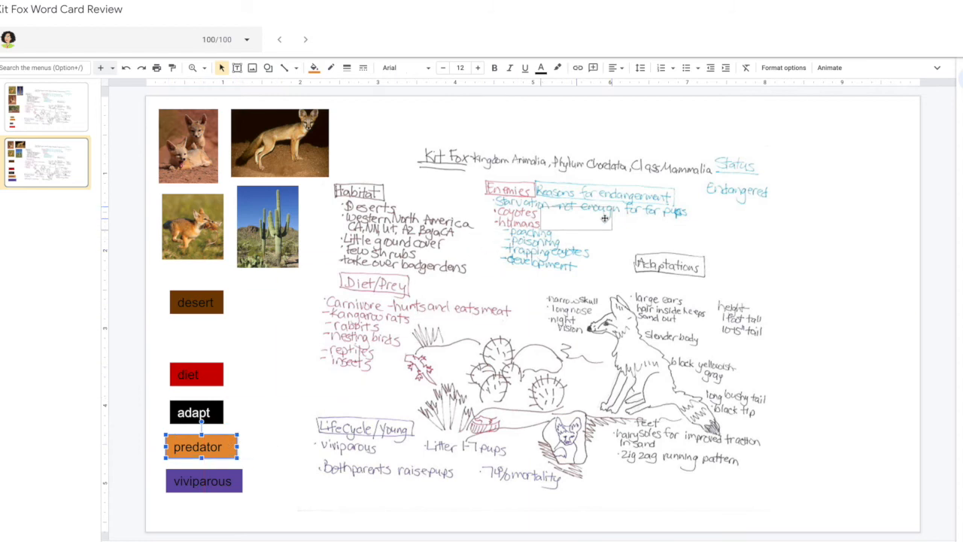
drag(604, 218, 605, 219)
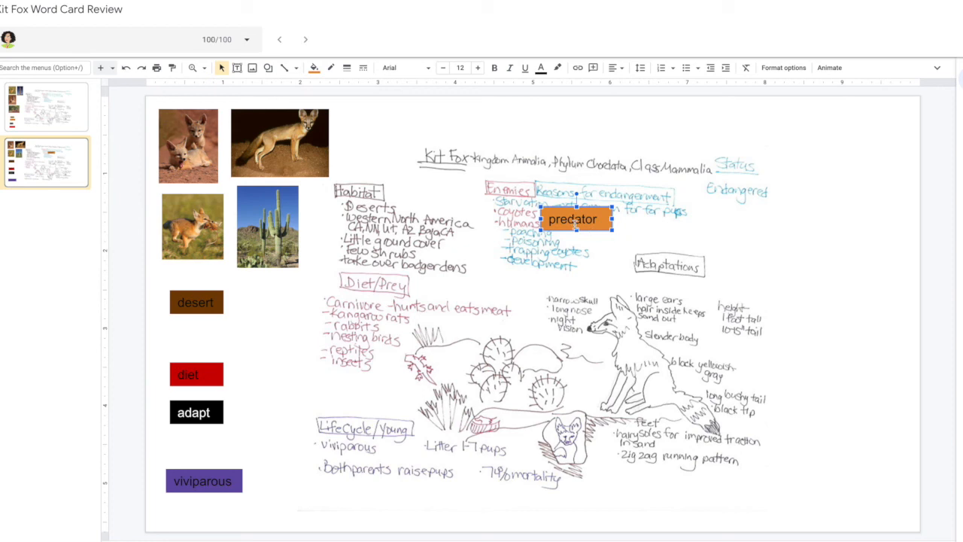
drag(571, 230, 203, 459)
click(256, 464)
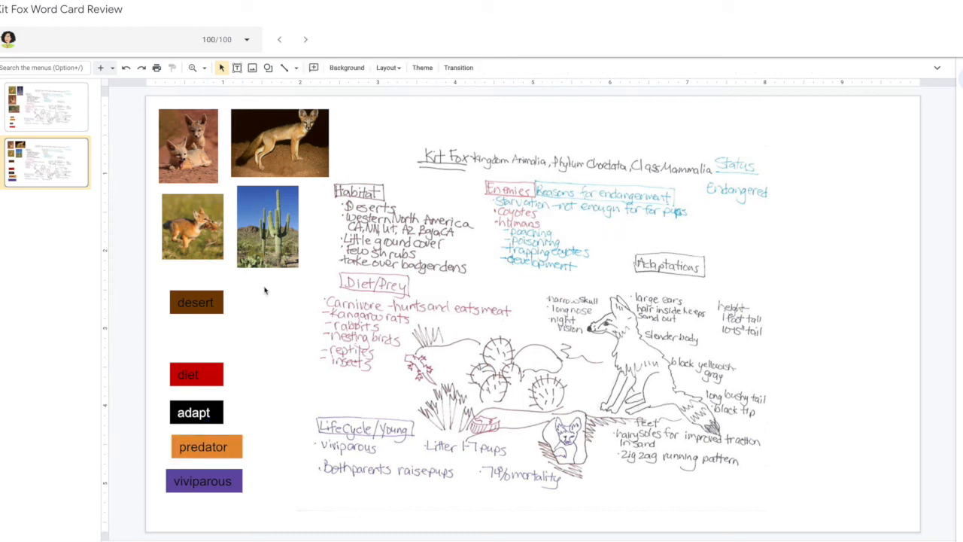
Step: Shrink the cactus photo and place it against the end of the desert label
click(261, 246)
drag(262, 248, 261, 294)
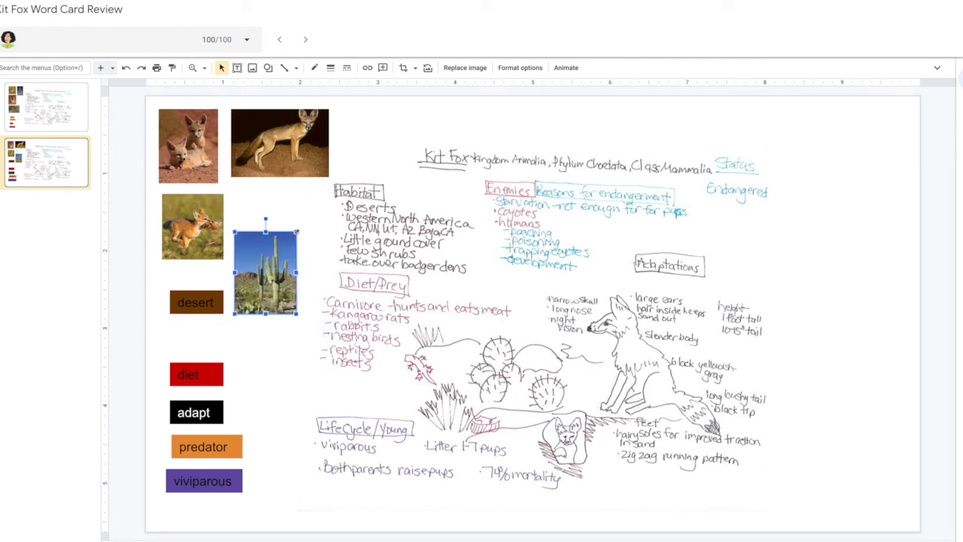
drag(265, 276, 245, 298)
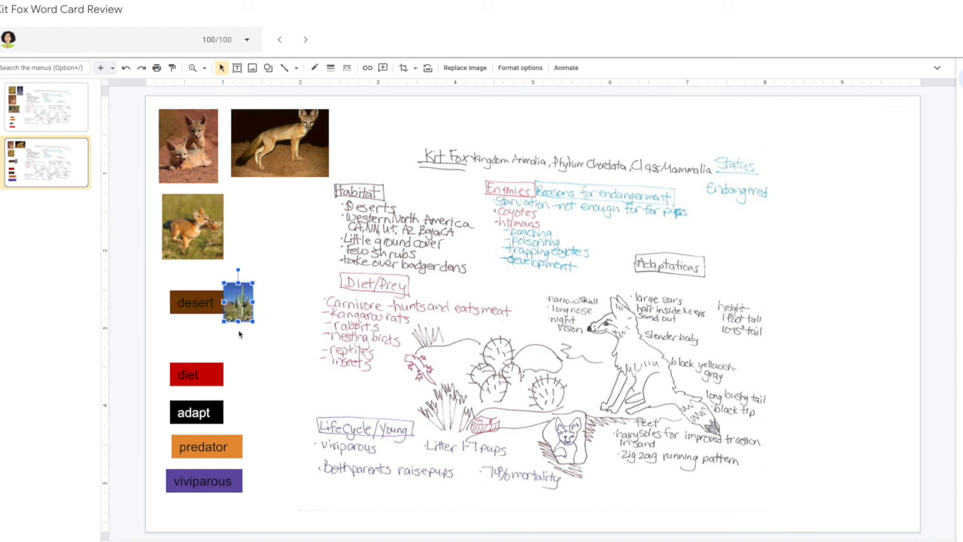
Step: Group the cactus photo with the desert label so they move as one word card
shift+click(204, 309)
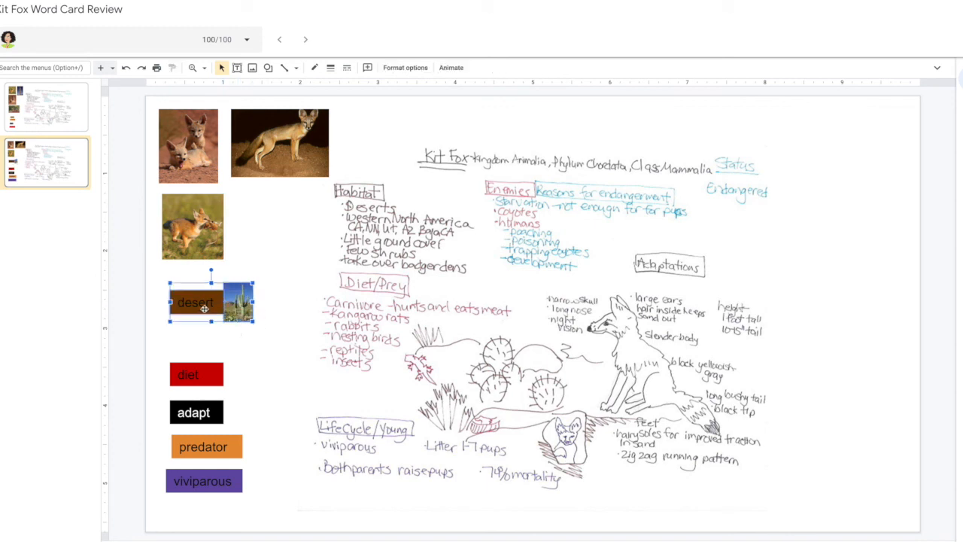
right_click(205, 312)
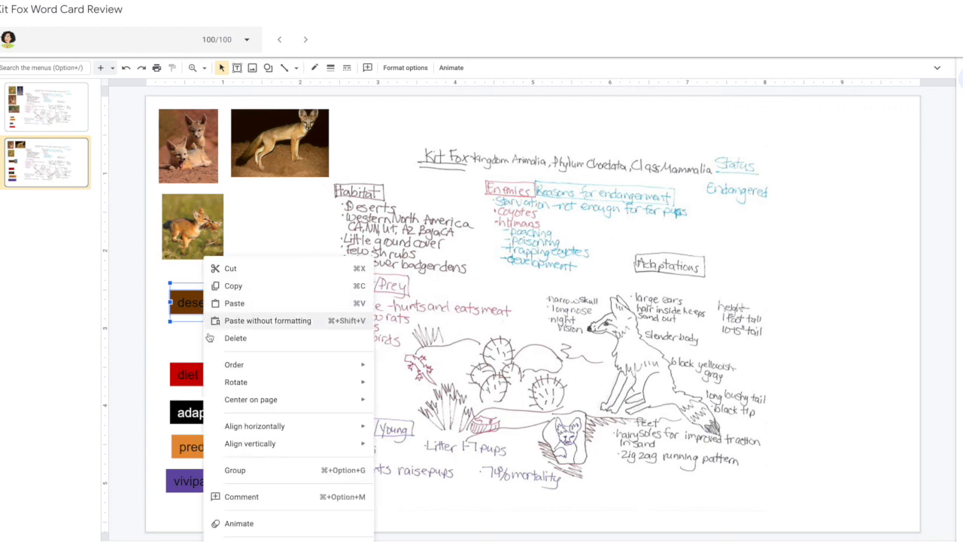
click(234, 471)
click(252, 340)
click(216, 299)
mouse_move(216, 301)
mouse_down()
mouse_move(267, 292)
mouse_move(214, 299)
mouse_up()
click(224, 342)
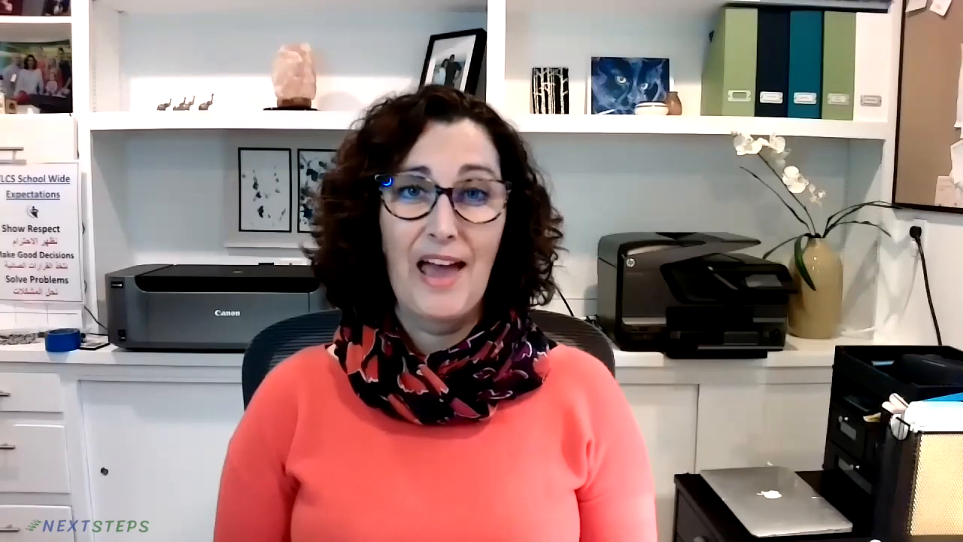